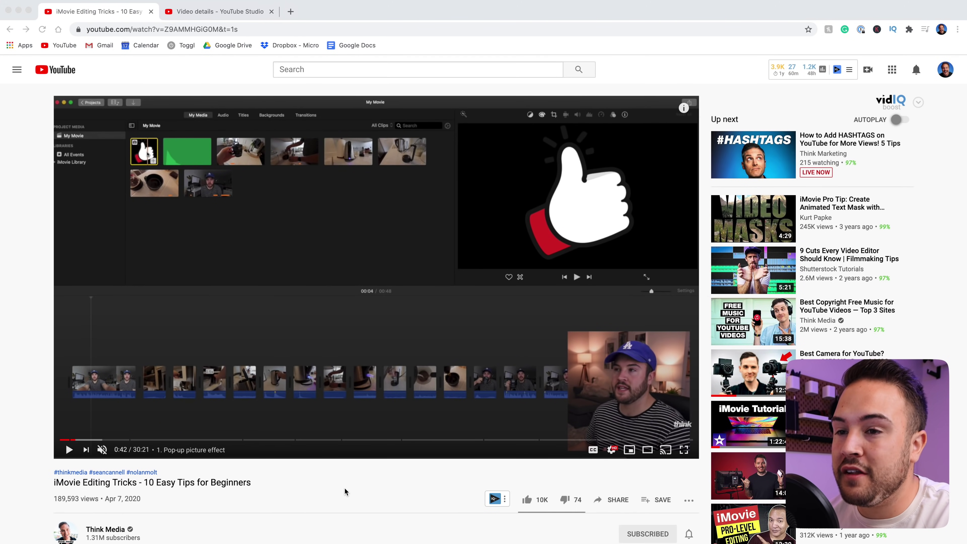
Scroll past the iMovie video's chapters, then switch to the V-mount battery video's Video details tab
scroll(345, 491, down, 1)
scroll(345, 488, down, 1)
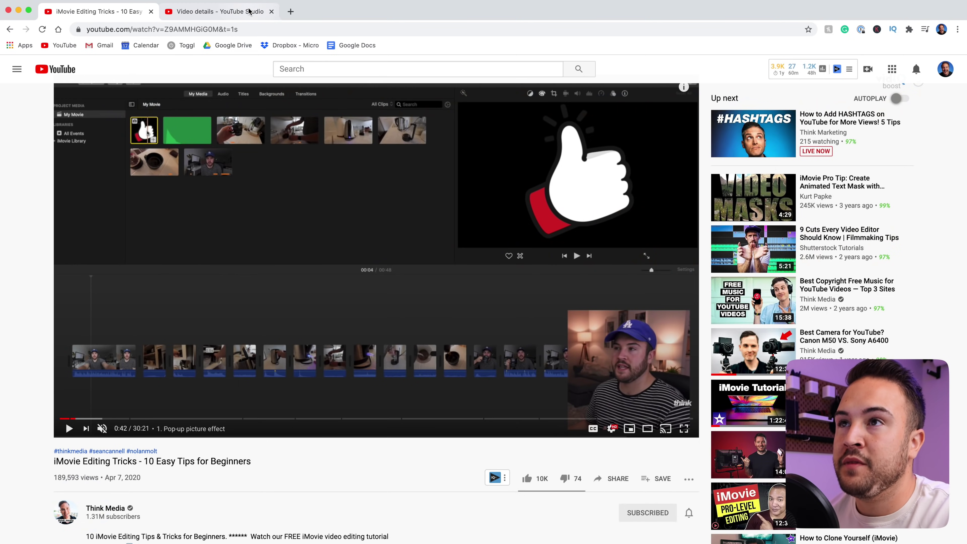
click(241, 12)
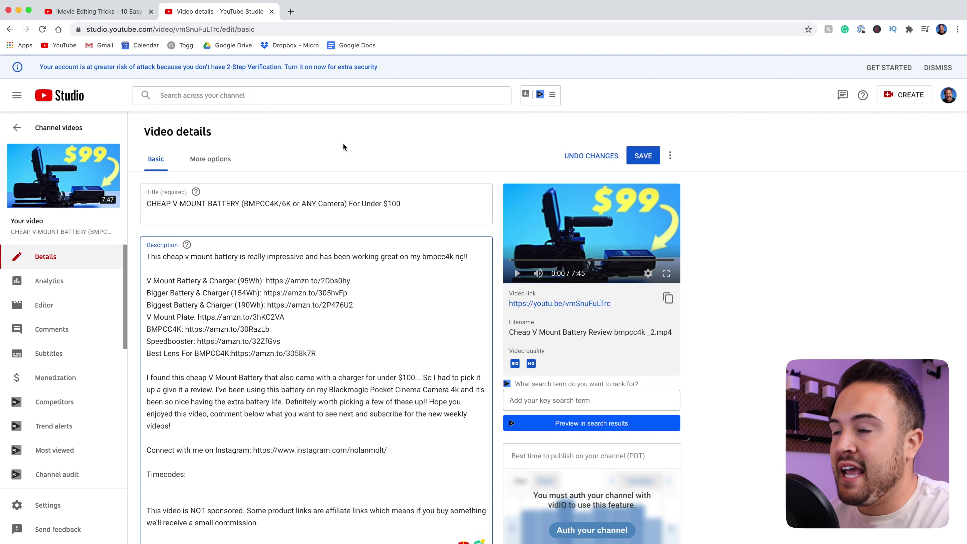
Open the V-mount battery video's watch page, pause playback, and open it for editing in Studio
click(552, 307)
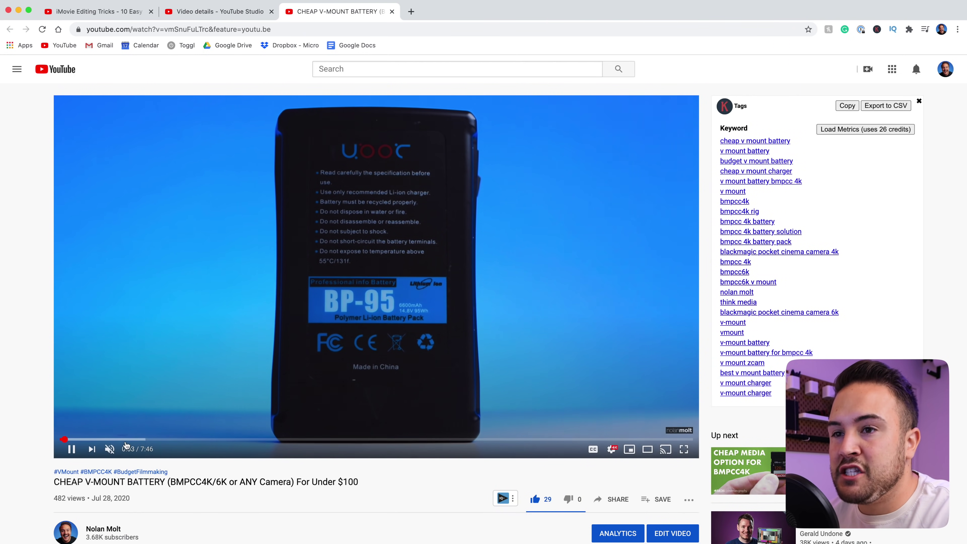
key(space)
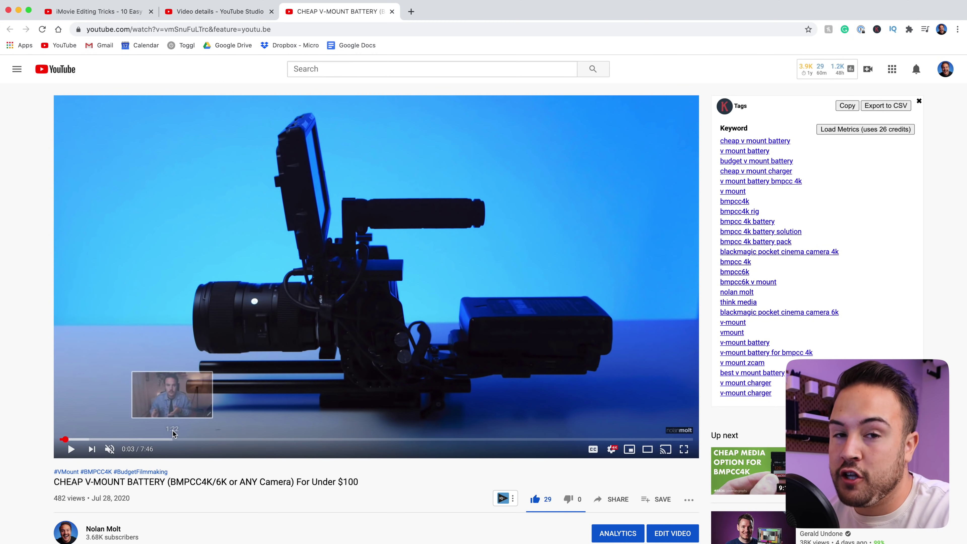
scroll(207, 431, down, 2)
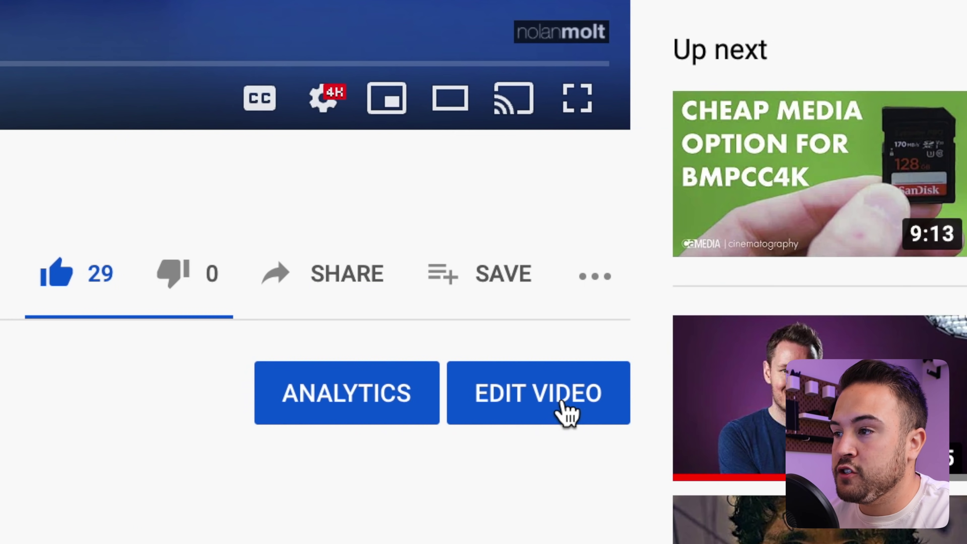
click(570, 411)
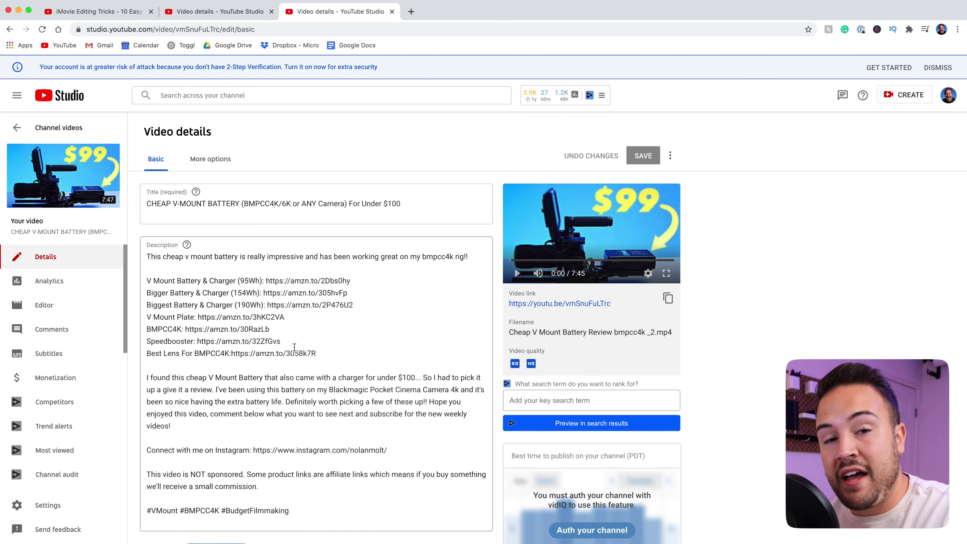
Paste the chapter timestamps (0:10 to 6:51) below the Instagram line under a 'Timecodes' heading
scroll(294, 347, down, 2)
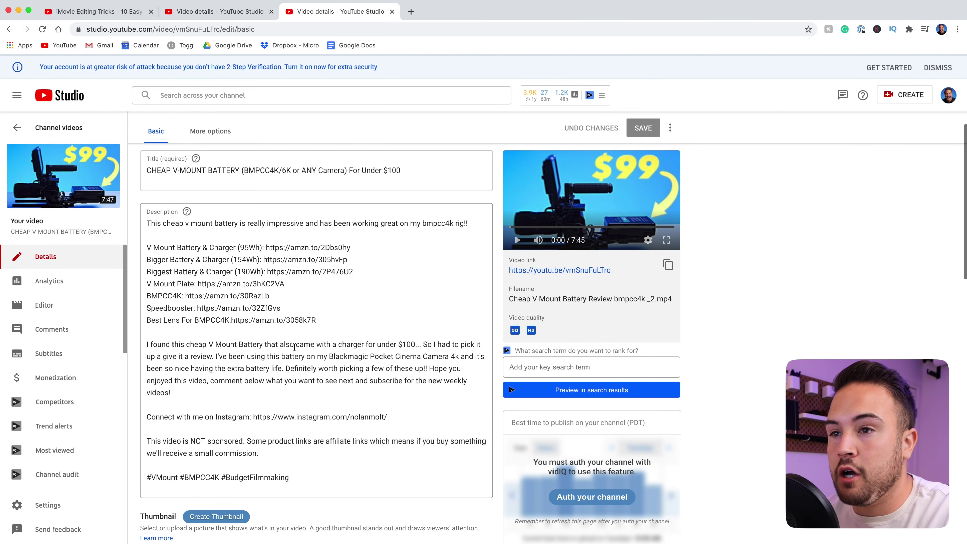
click(208, 405)
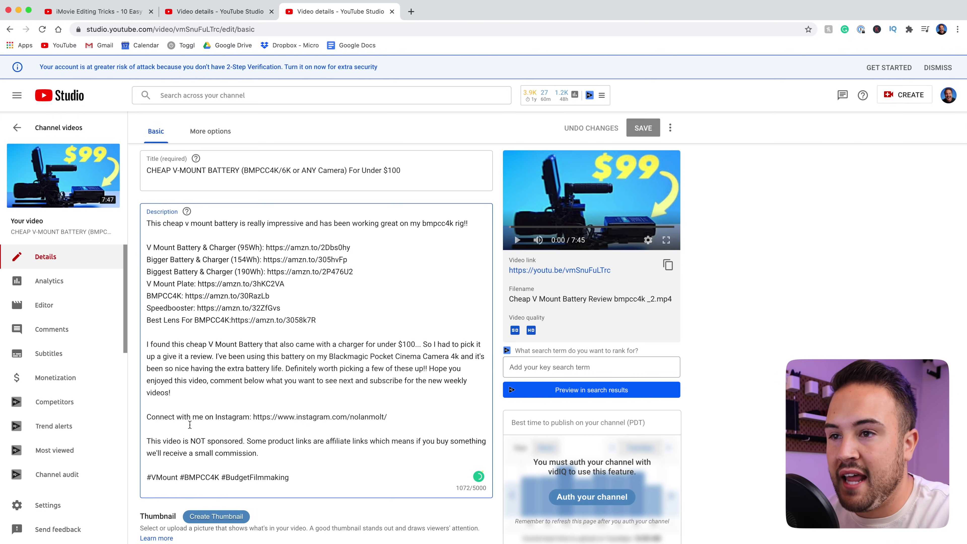
key(Return)
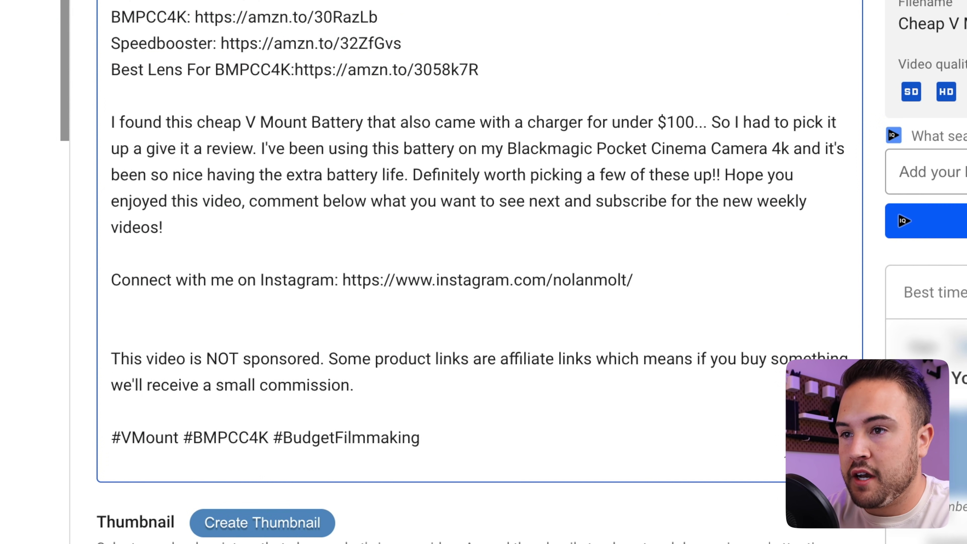
key(Return)
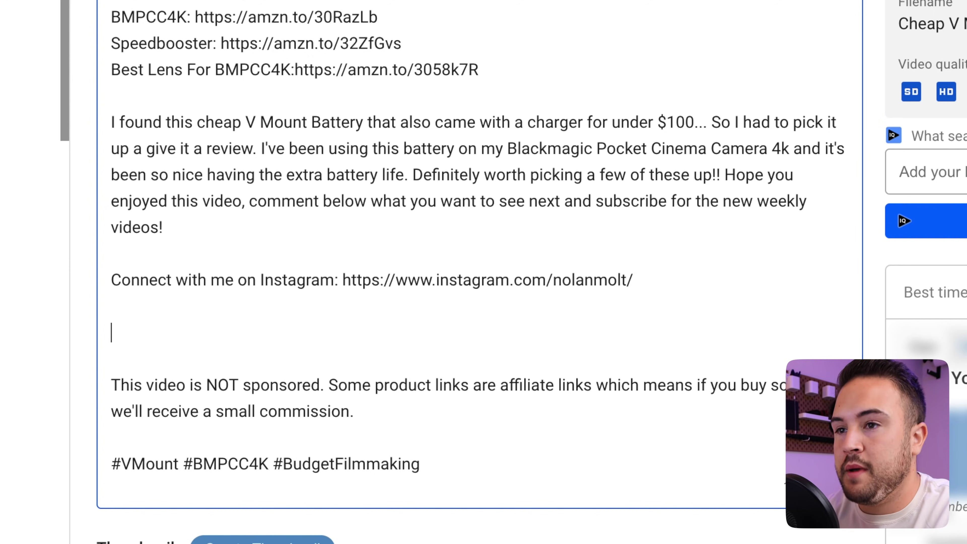
key(ctrl+v)
key(BackSpace)
text(Timecodes)
scroll(160, 346, down, 4)
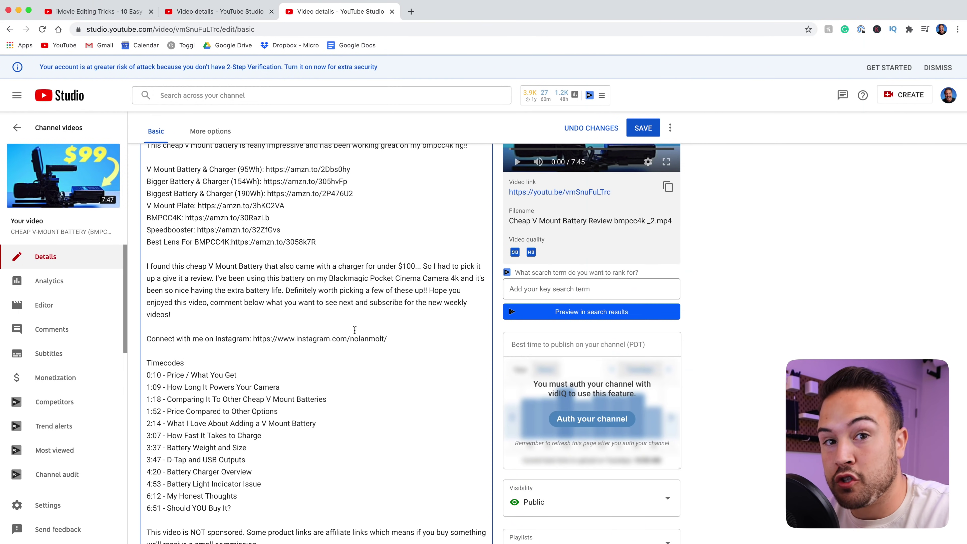
click(205, 362)
Add a '0:00 - Intro' line at the top of the timecodes, save, and open the published video
key(Return)
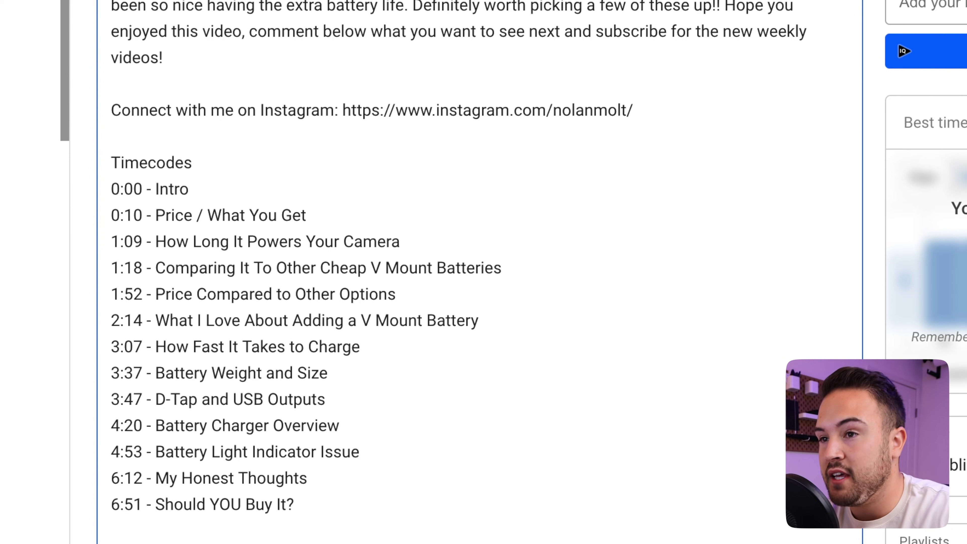
click(315, 177)
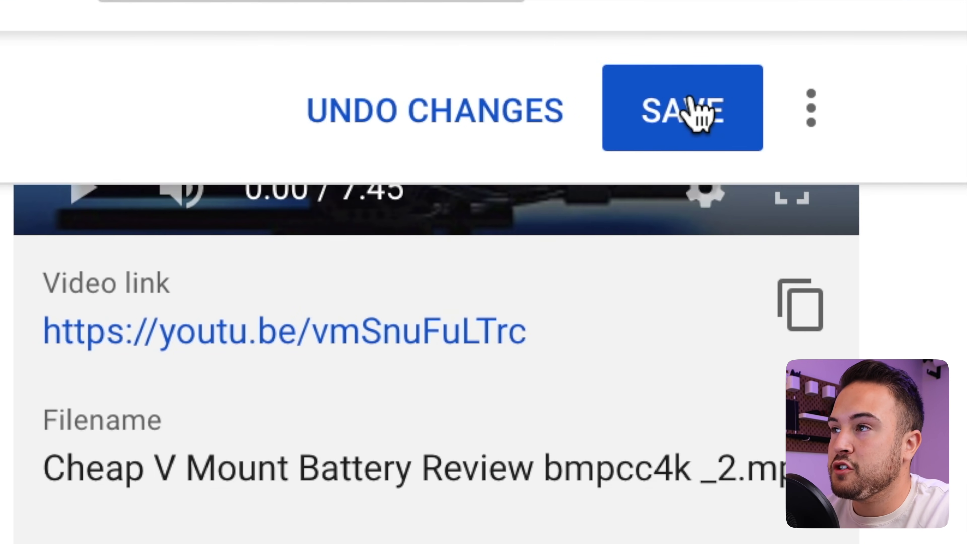
click(691, 103)
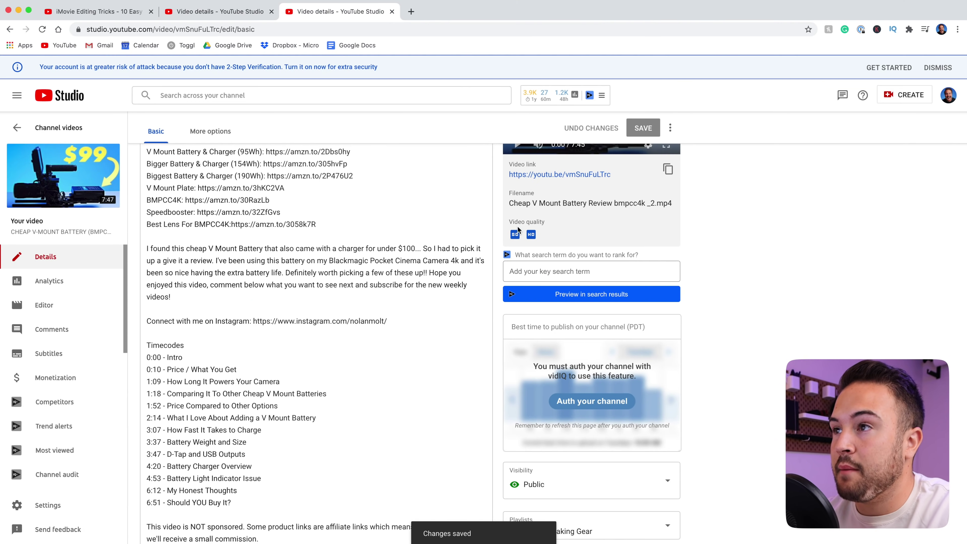
click(529, 175)
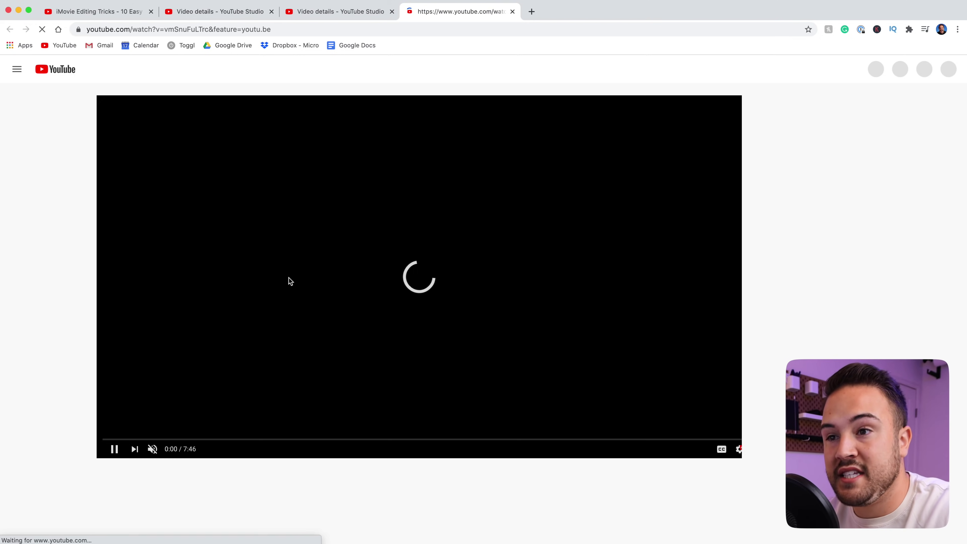
Pause the video, expand its description, and test a timecode link to confirm the Intro-led chapters
key(space)
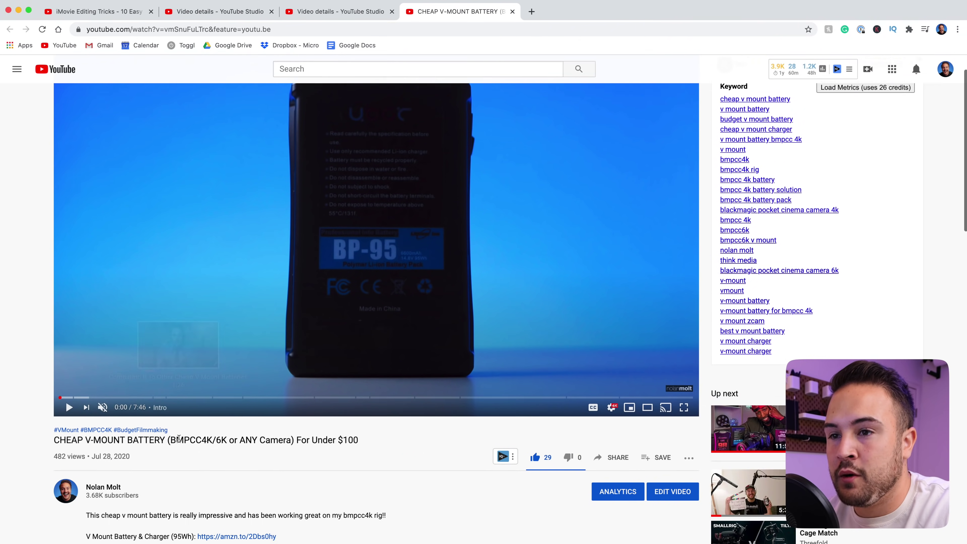
scroll(373, 458, down, 4)
click(105, 417)
scroll(320, 453, down, 5)
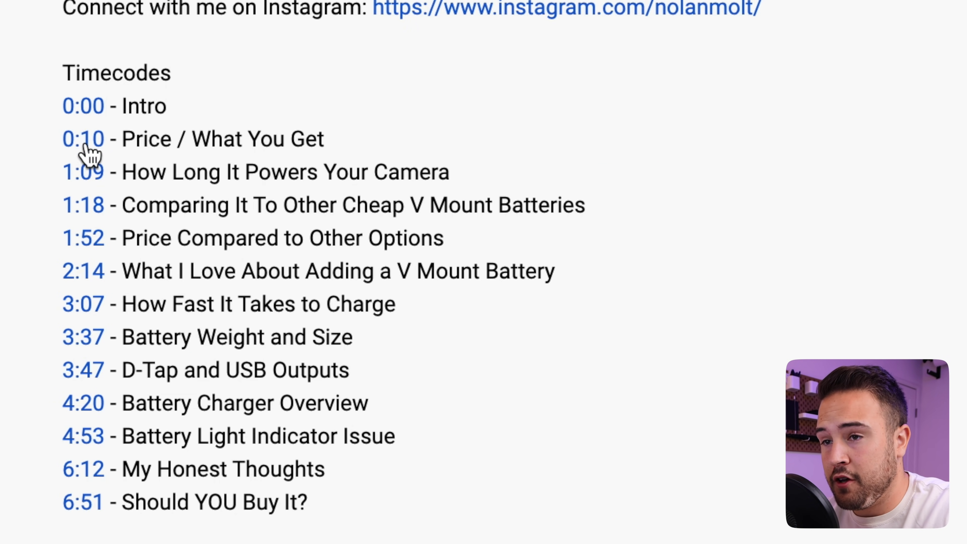
click(95, 520)
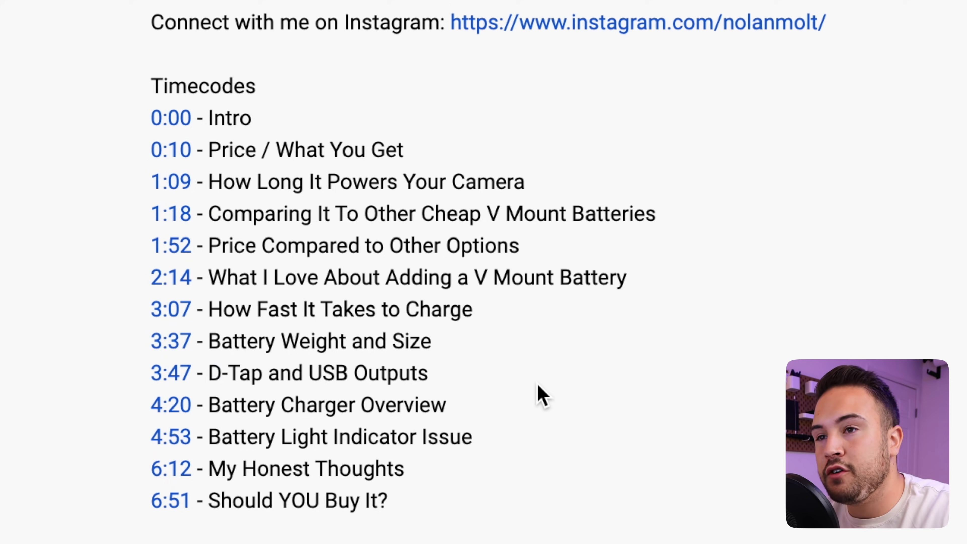
drag(259, 119, 150, 119)
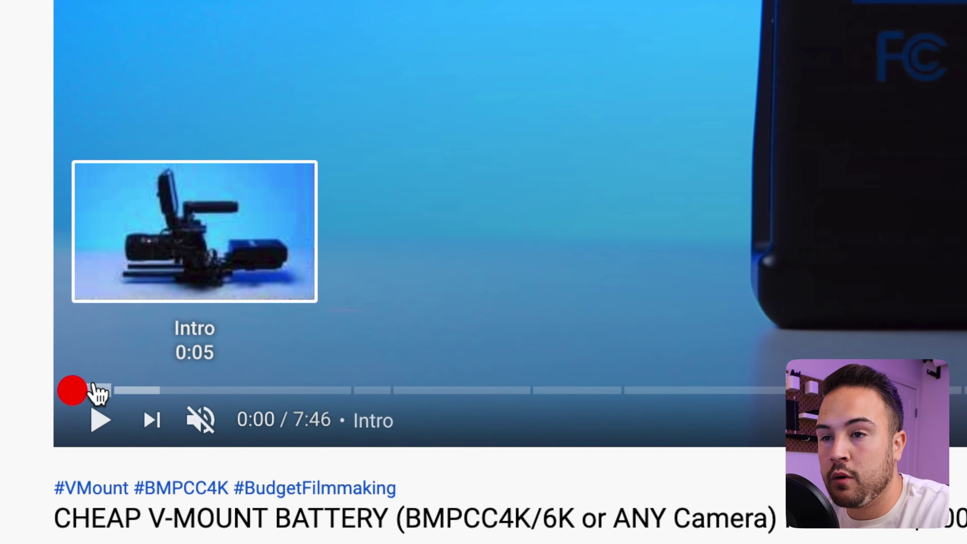
scroll(98, 392, down, 15)
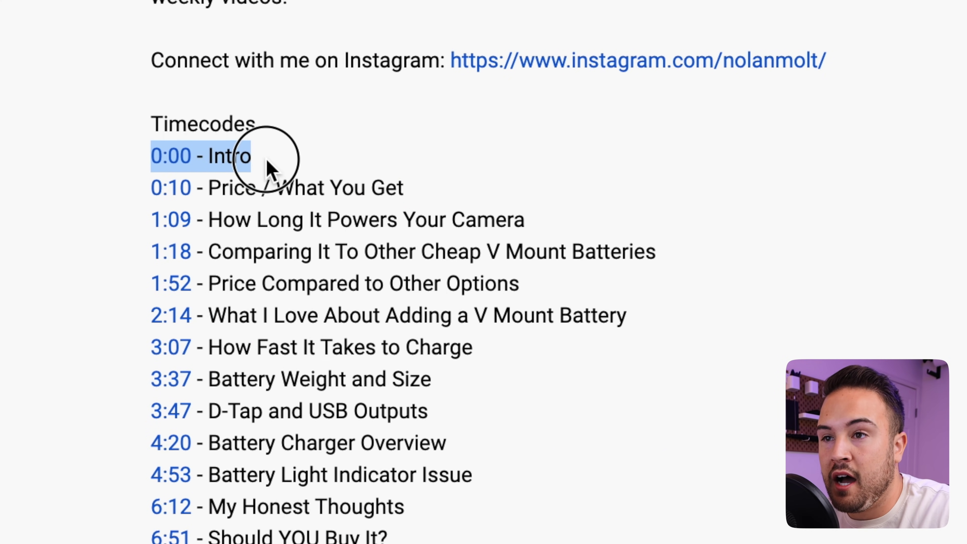
click(268, 168)
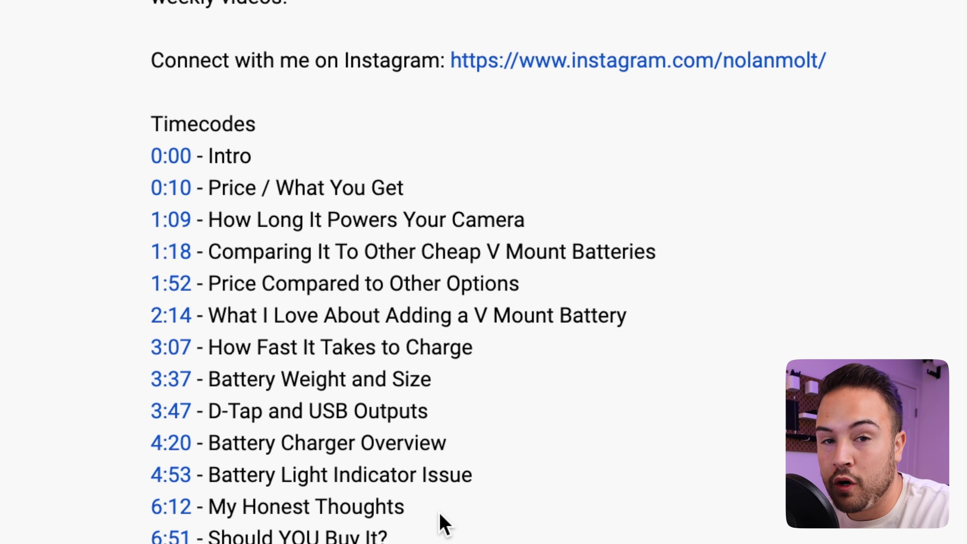
scroll(441, 522, up, 15)
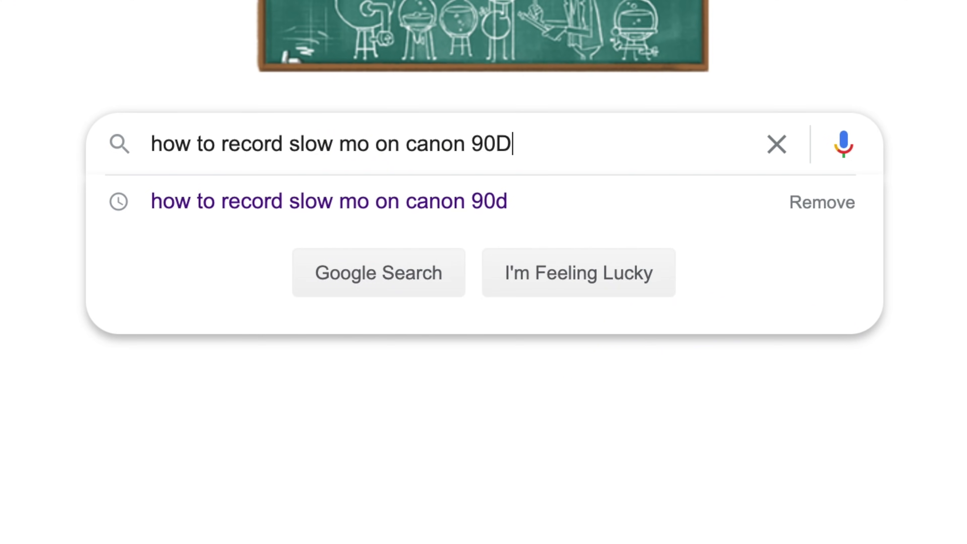
Search Google for 'how to record slow mo on canon 90D'
key(Return)
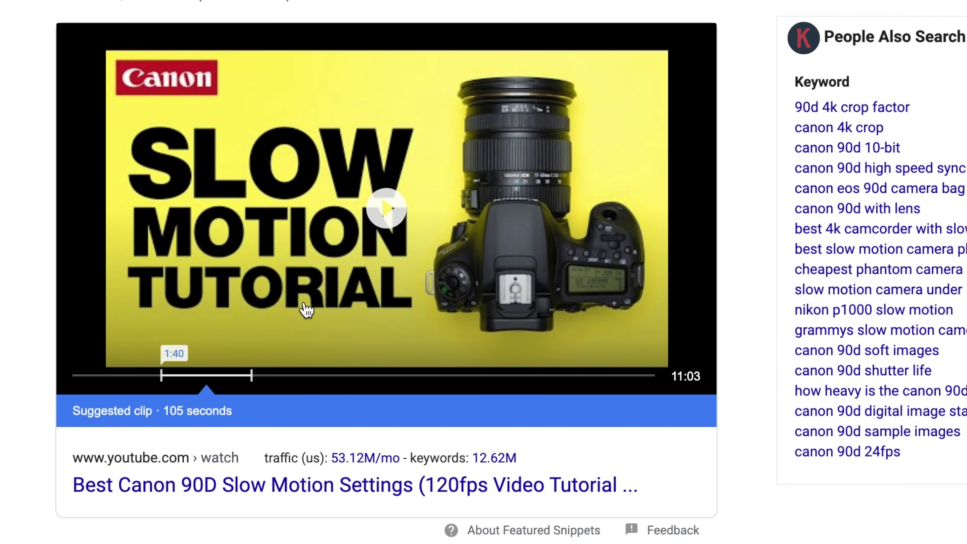
Play the suggested clip of 'Best Canon 90D Slow Motion Settings' starting at 1:40
click(379, 215)
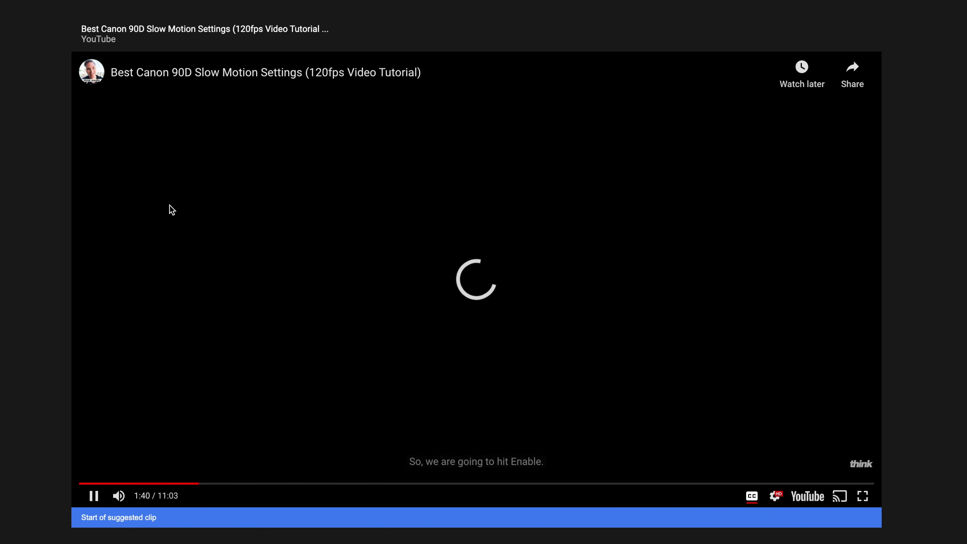